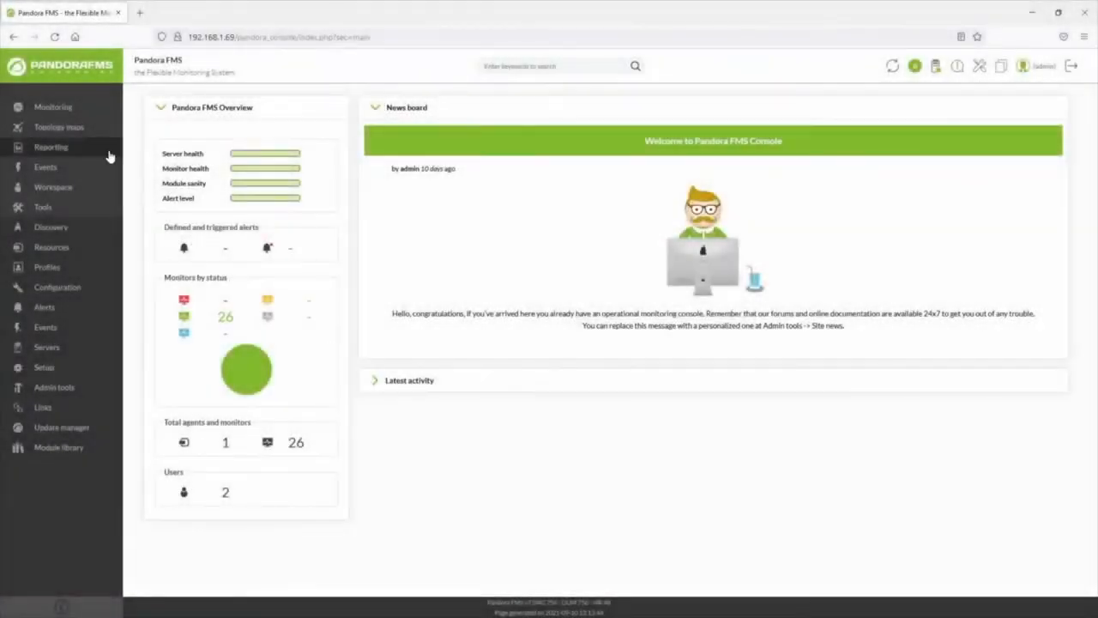
Step: Open the log viewer and run an exact-match search for "Created slice", examining the matching entries
mouse_move(87, 119)
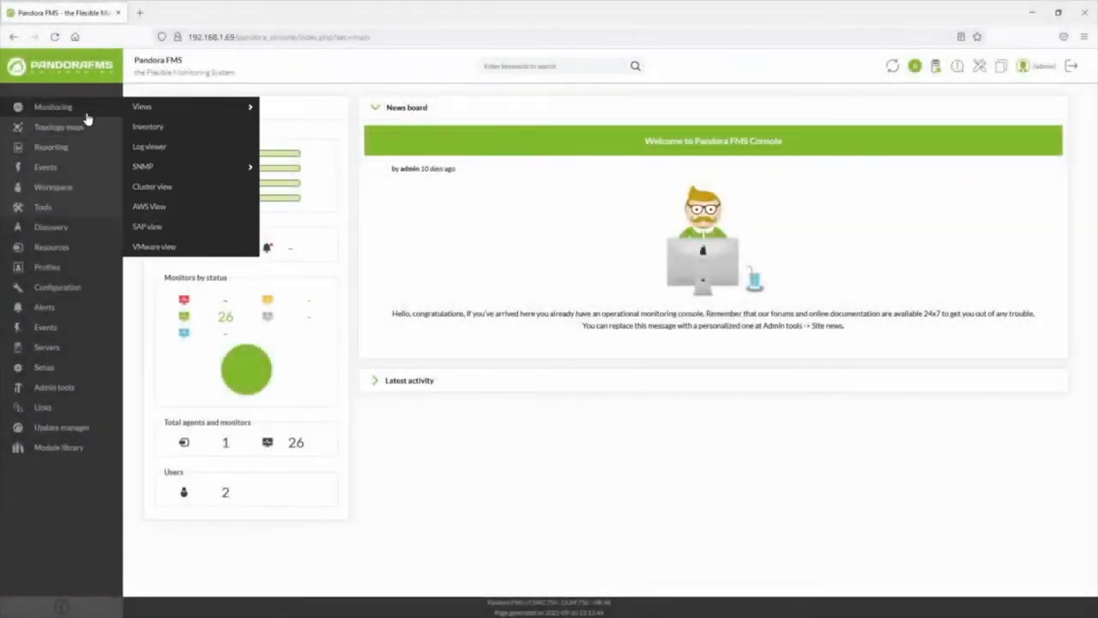
left_click(140, 147)
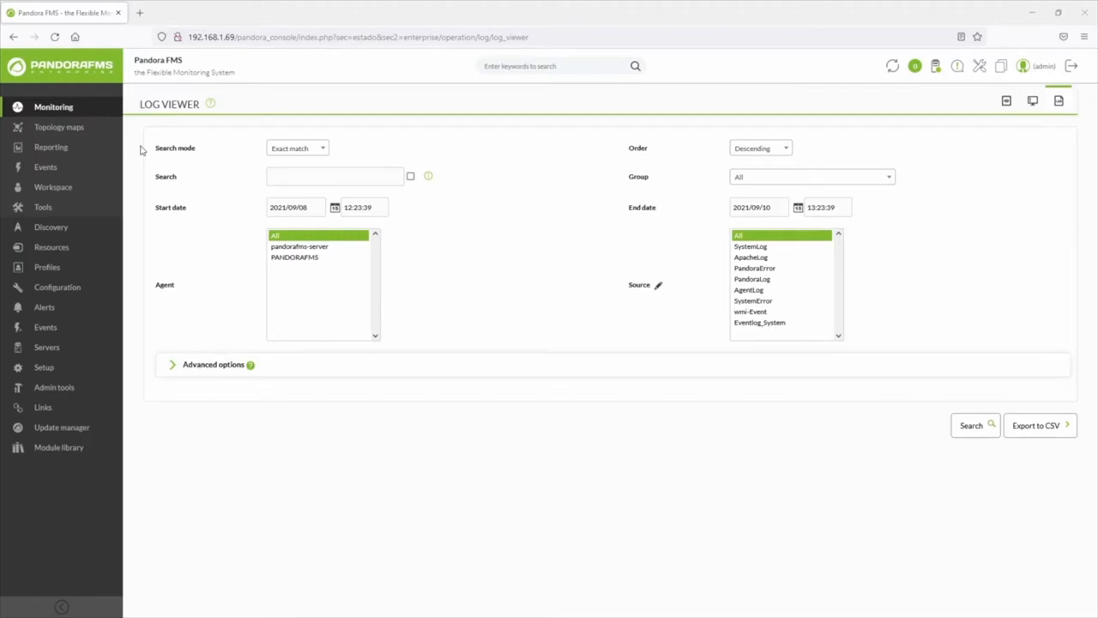
left_click(301, 151)
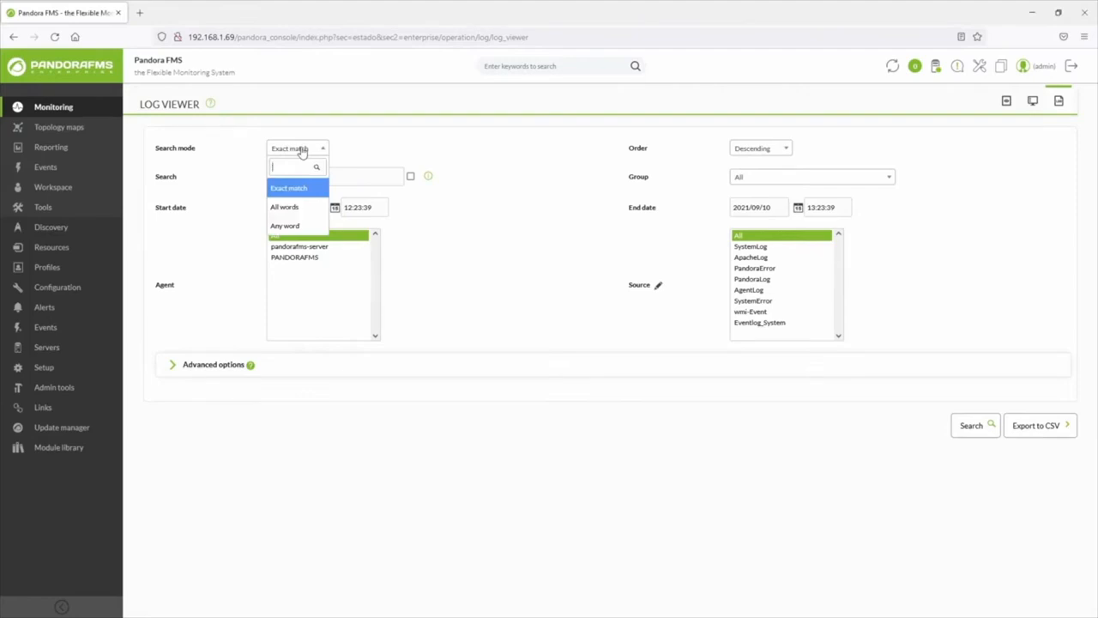
left_click(302, 151)
left_click(299, 171)
type("Created slice")
left_click(971, 425)
scroll(880, 410, "down", 5)
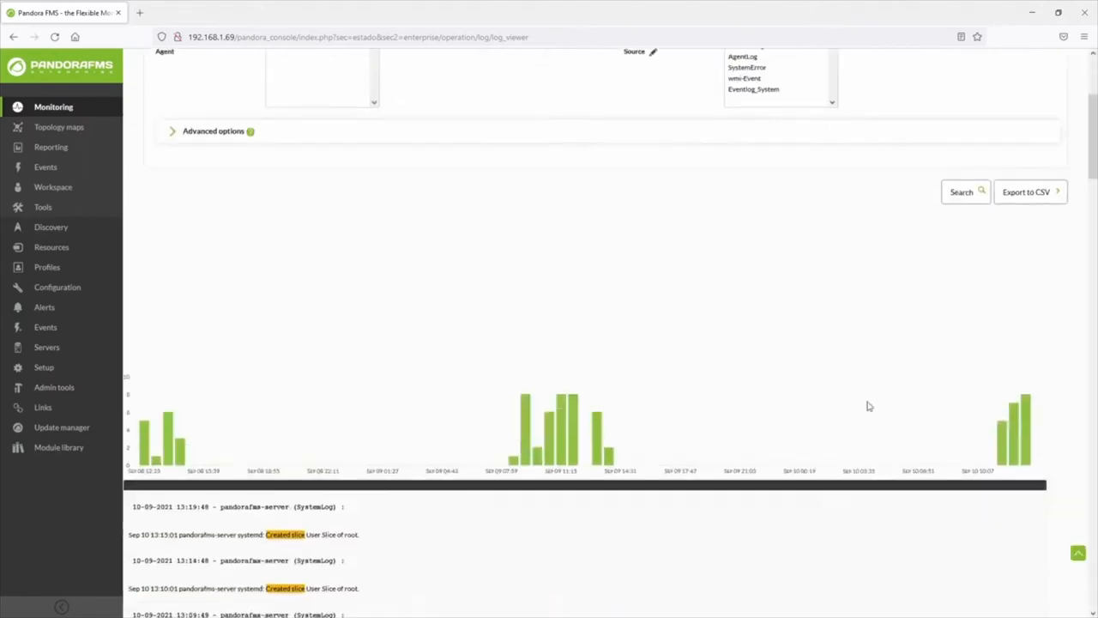
scroll(827, 388, "down", 3)
Step: Search the logs for entries matching all words of "netPeers:1 entries:13 entries:14"
scroll(828, 388, "up", 8)
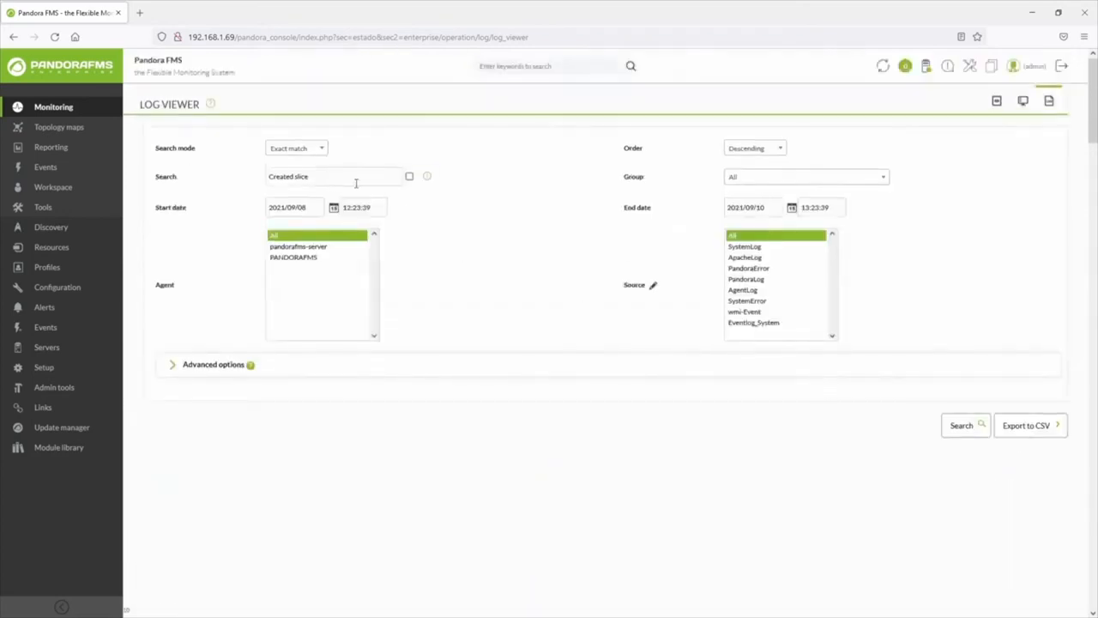
left_click(297, 151)
left_click(297, 201)
left_click_drag(331, 177, 263, 177)
type("netPeers:1 entries:13 entries:14")
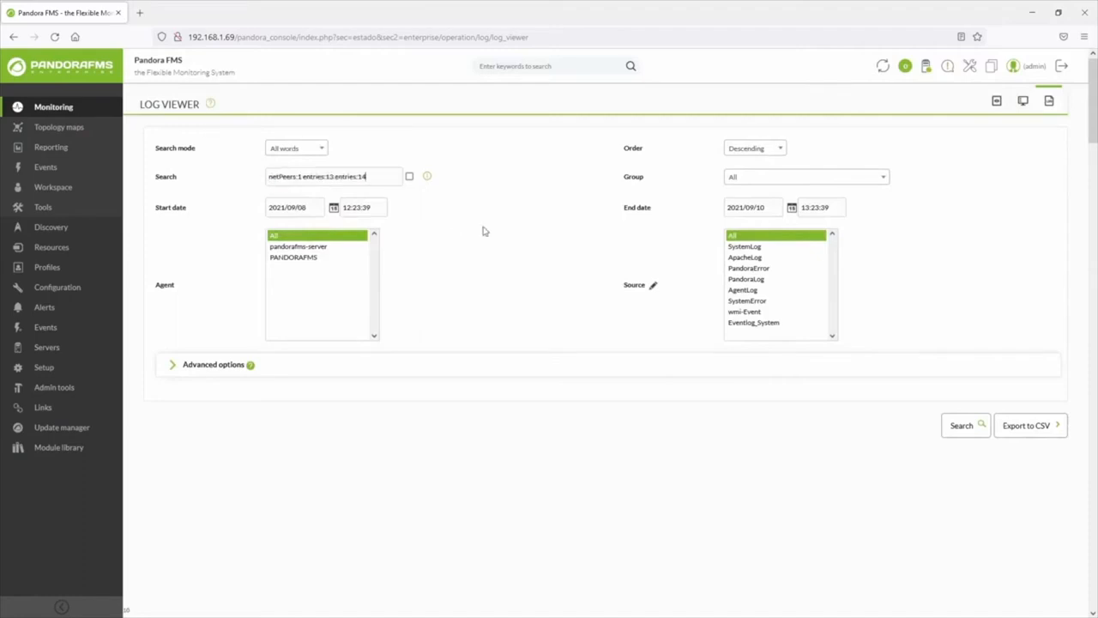
left_click(962, 427)
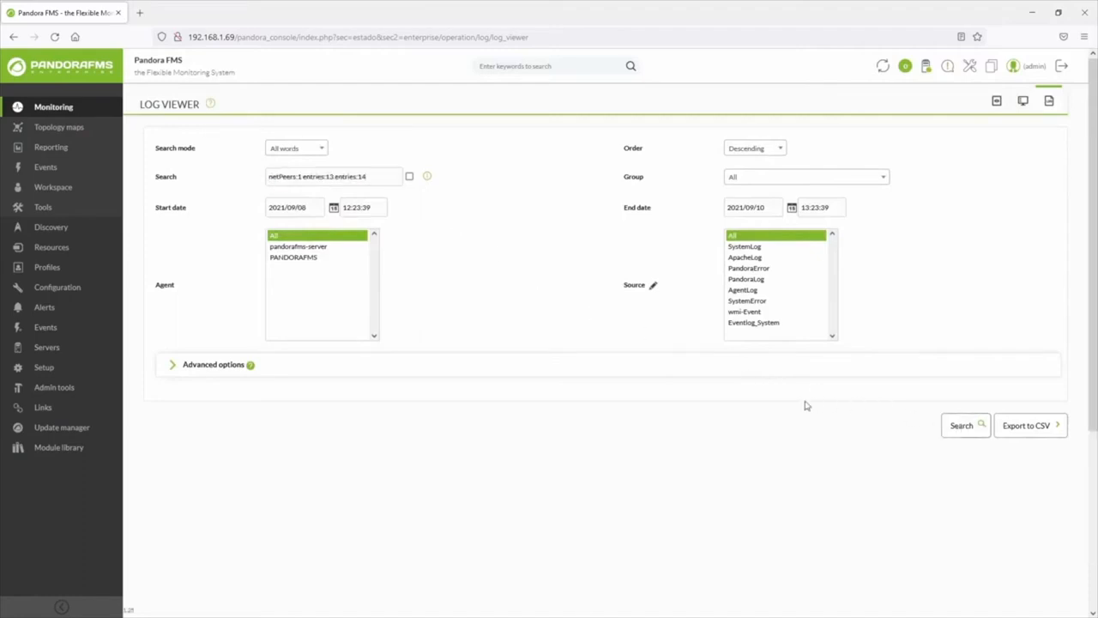
scroll(798, 404, "down", 5)
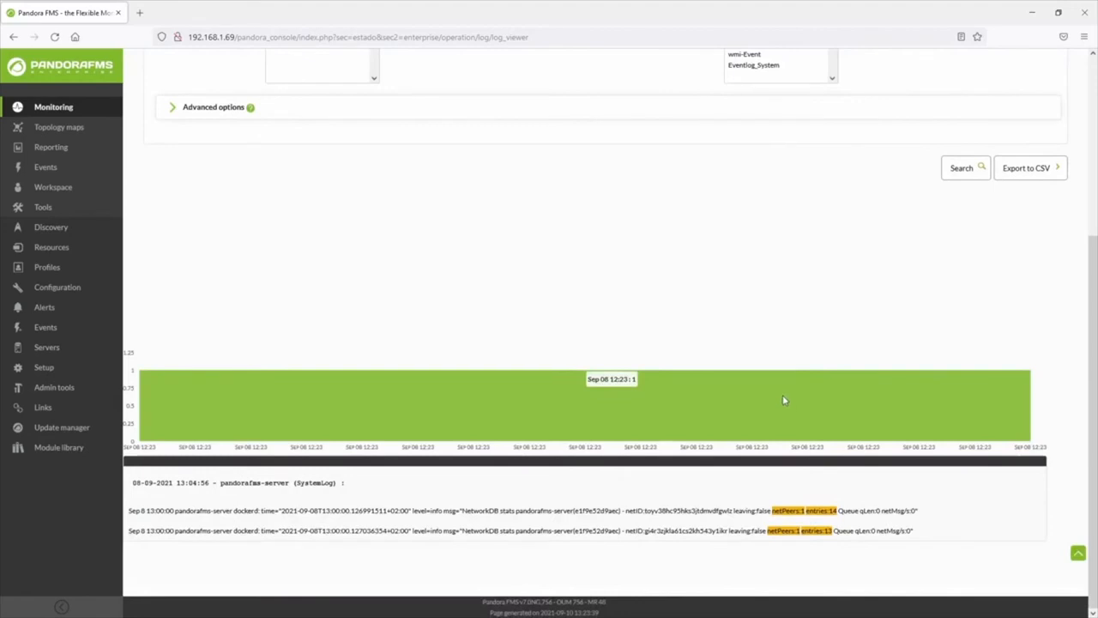
Step: Switch the search mode to Any word, rerun the search and examine the matching log entries
scroll(783, 400, "up", 5)
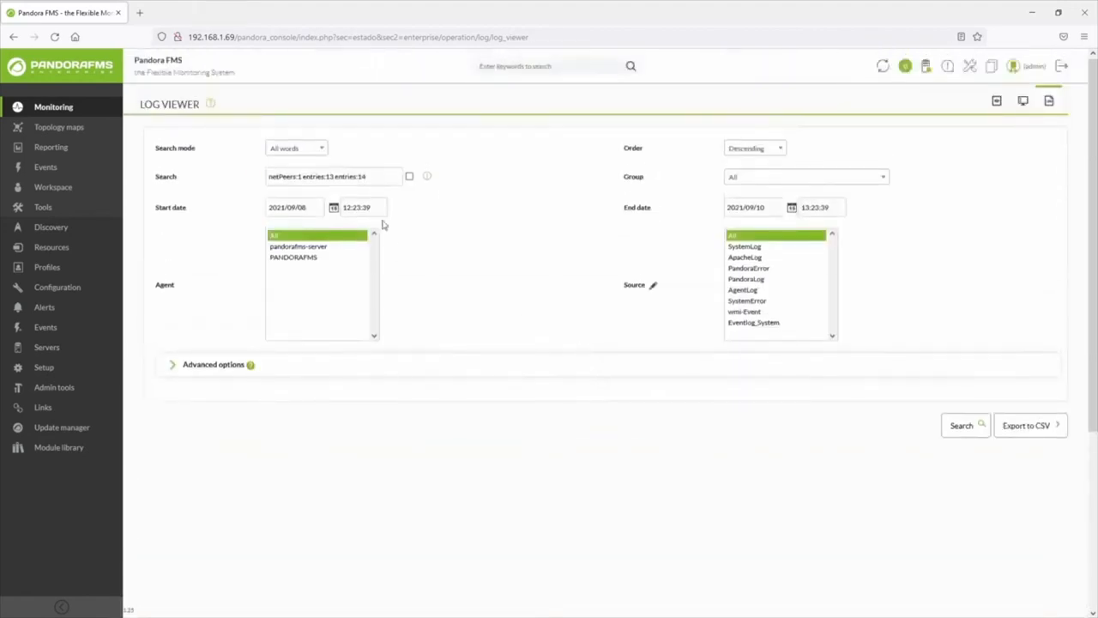
left_click(301, 152)
left_click(302, 221)
left_click(953, 424)
scroll(718, 397, "down", 6)
scroll(706, 389, "down", 8)
scroll(706, 388, "up", 4)
Step: Enable the checkbox option beside the search term, rerun the log search and examine the results
scroll(706, 388, "up", 10)
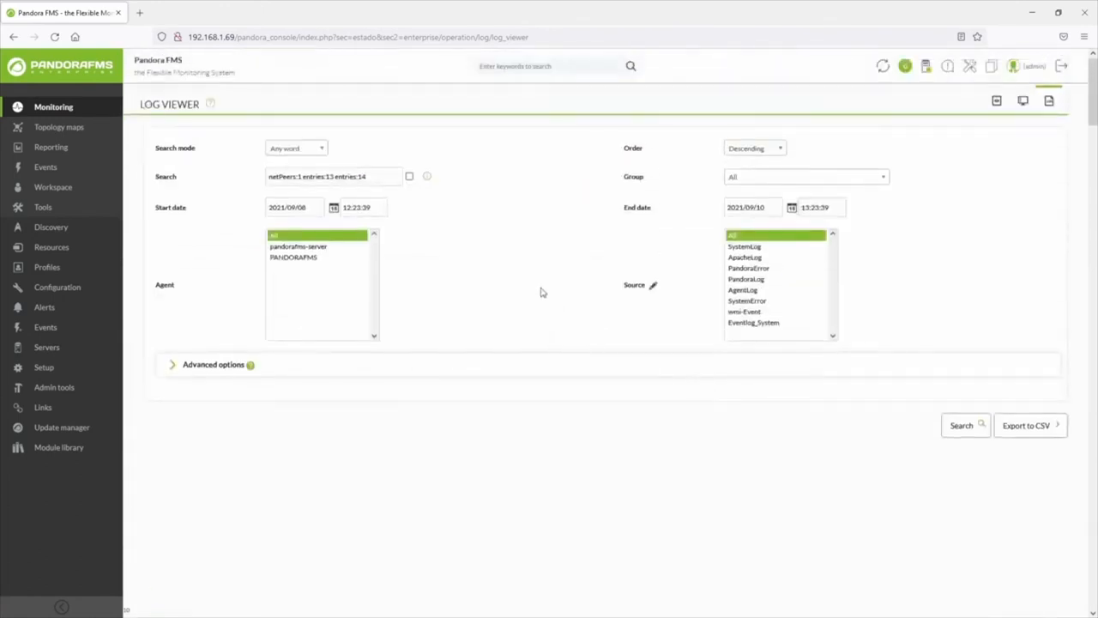
left_click(410, 176)
left_click(960, 424)
scroll(615, 363, "down", 5)
scroll(614, 358, "down", 3)
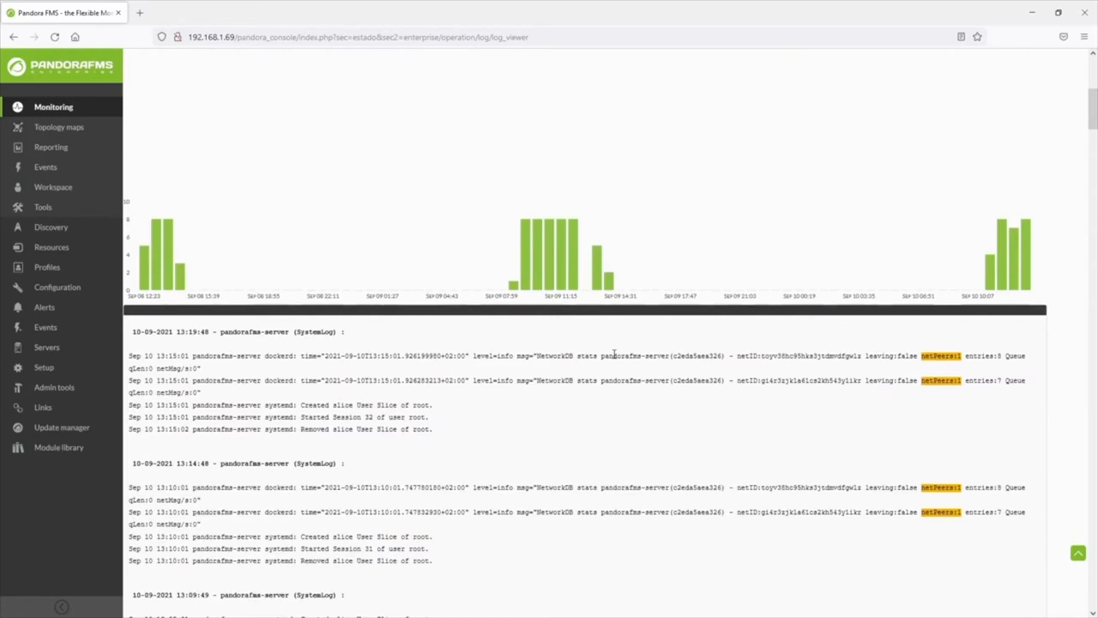
Step: Examine the start and end date and time pickers, the group list and the sort order choices
scroll(615, 355, "up", 8)
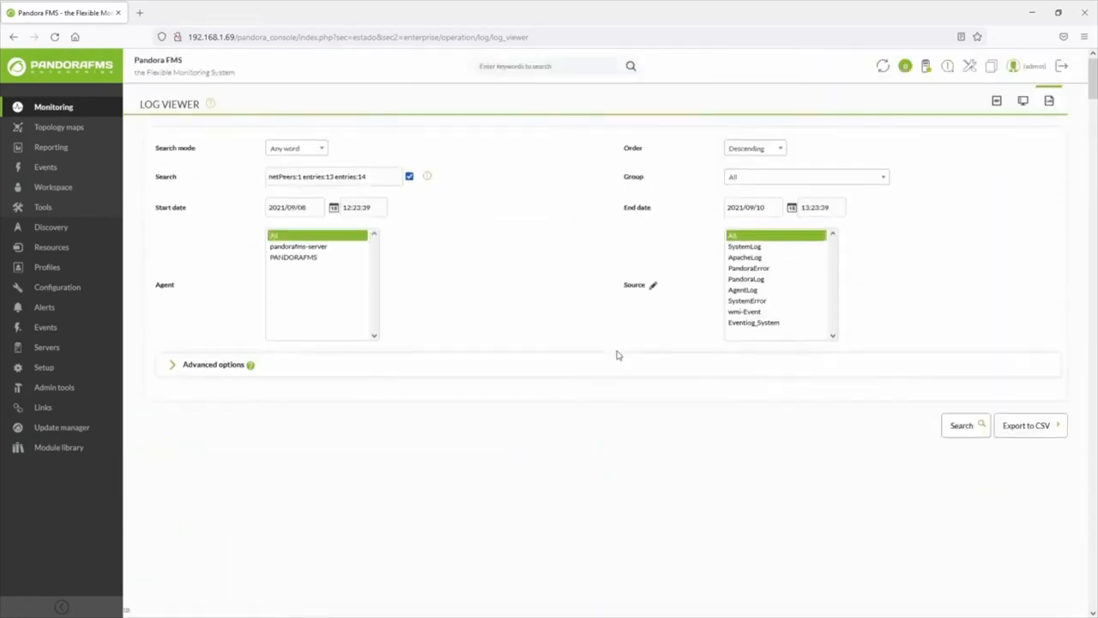
left_click(309, 208)
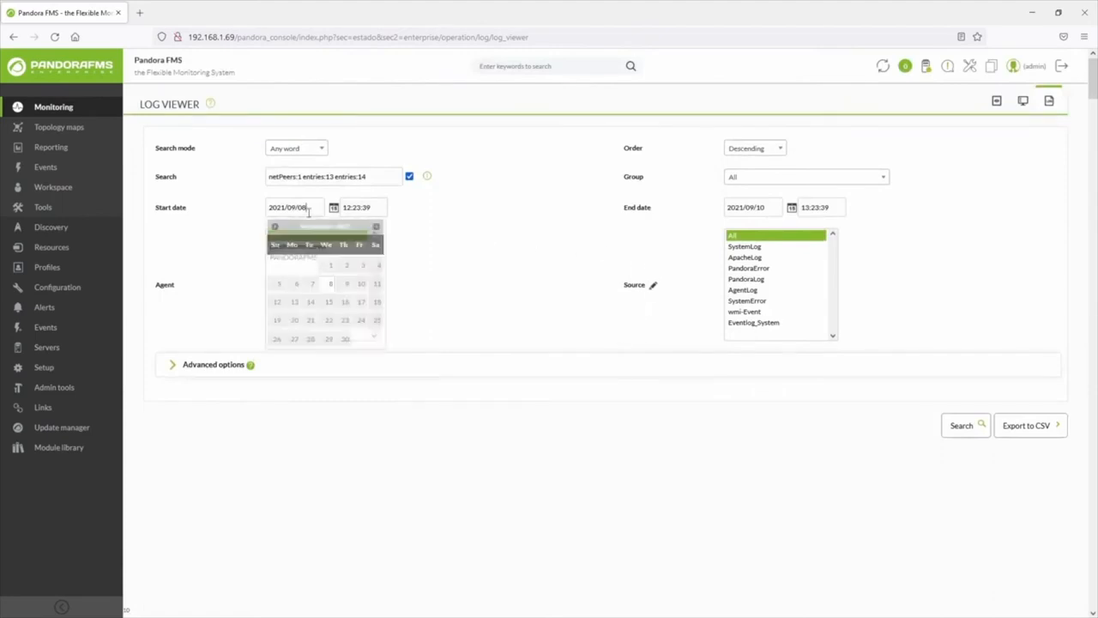
left_click(368, 206)
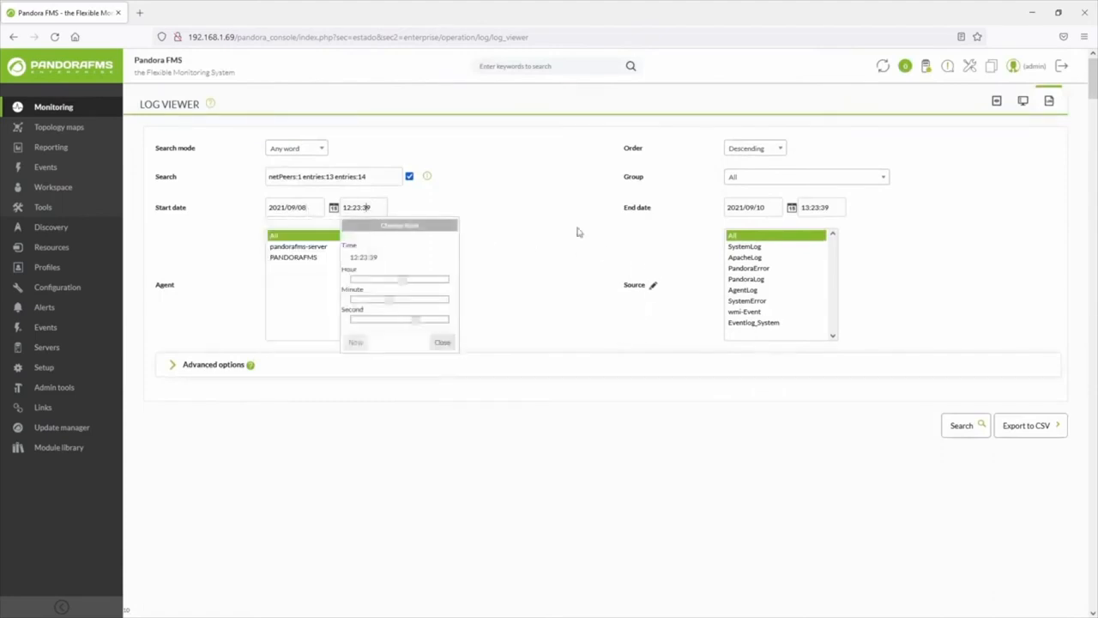
left_click(760, 208)
left_click(824, 206)
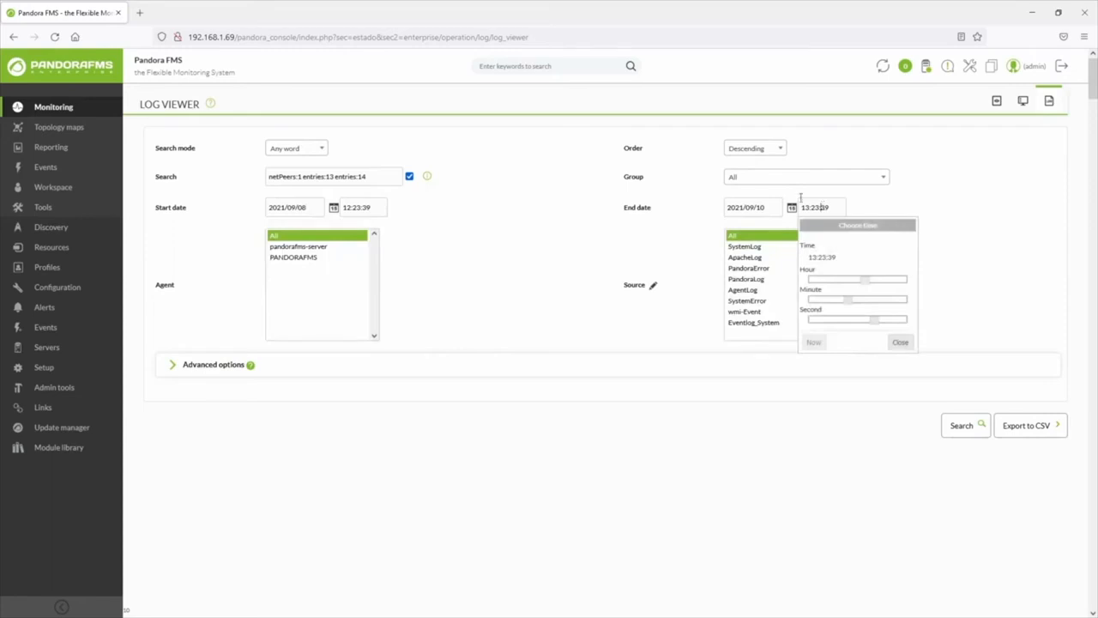
left_click(755, 178)
scroll(769, 246, "down", 2)
scroll(769, 245, "up", 3)
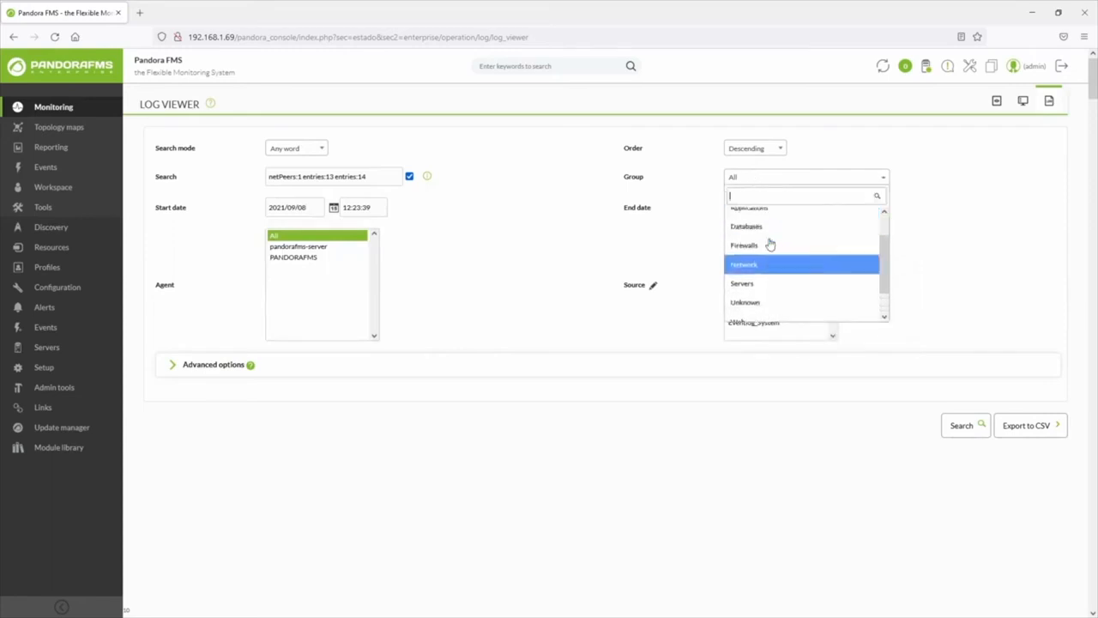
left_click(753, 151)
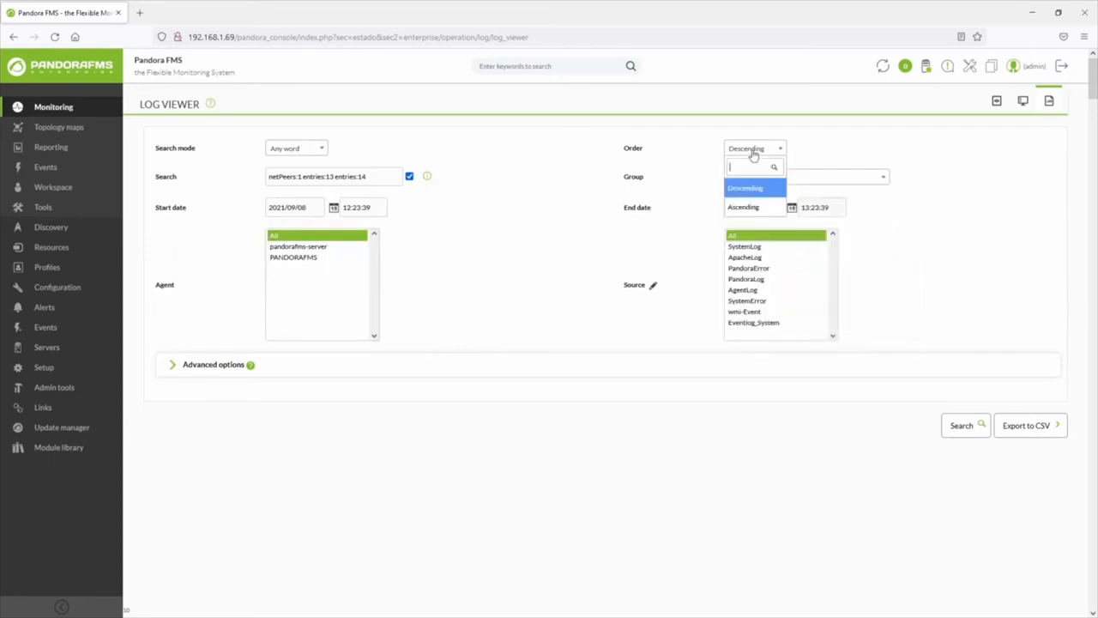
left_click(479, 260)
Step: Try filtering by the pandorafms-server agent, reset the agent to All, and try the wmi-Event source
left_click(317, 249)
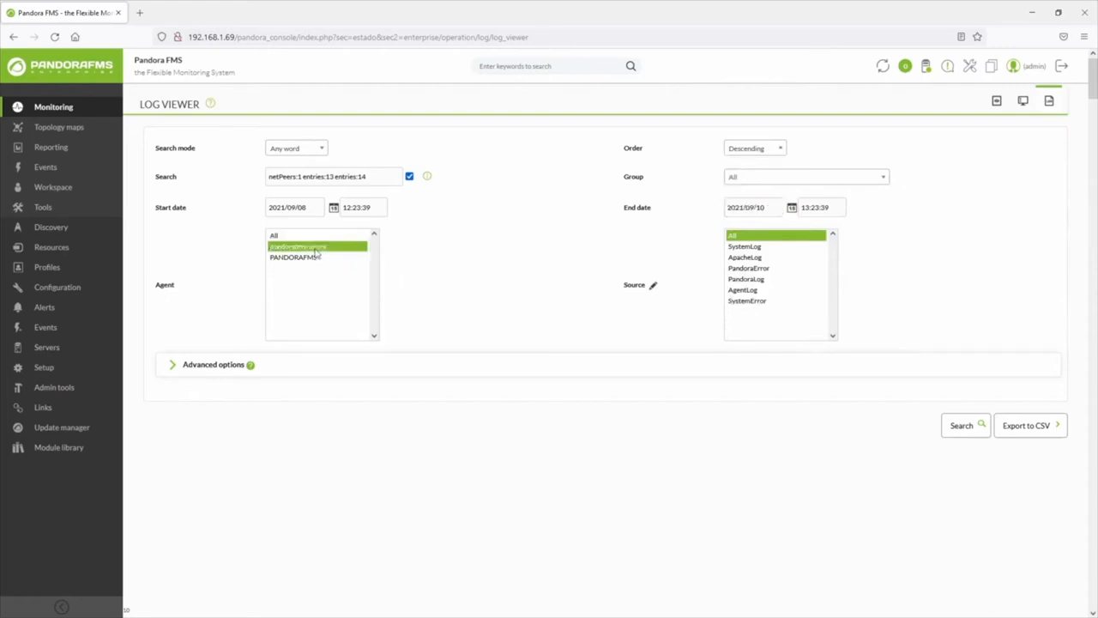
left_click(317, 236)
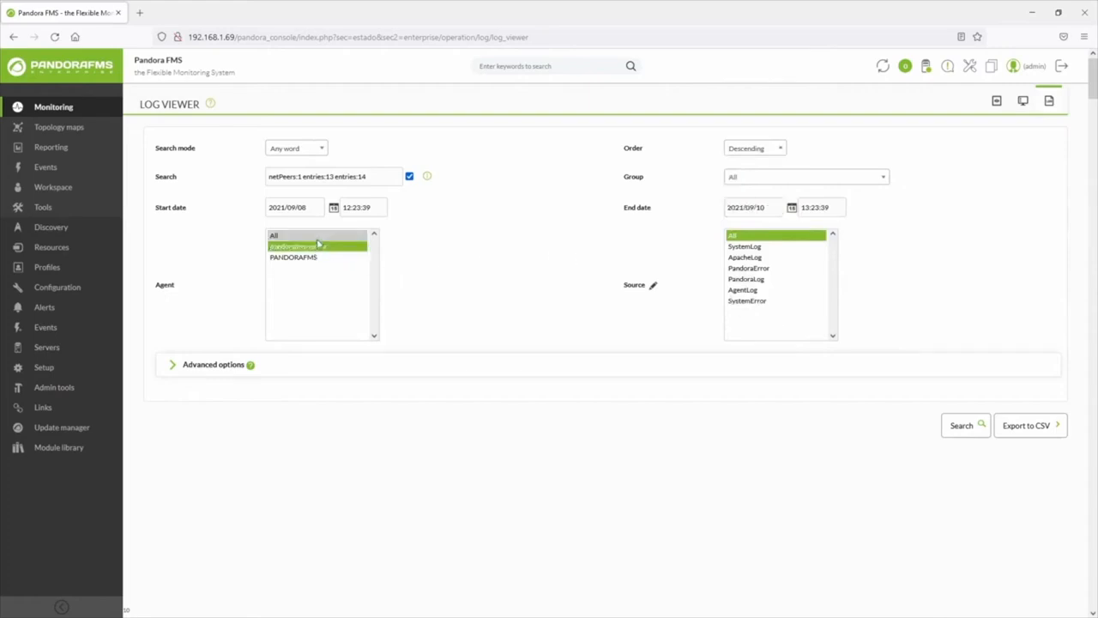
left_click(766, 312)
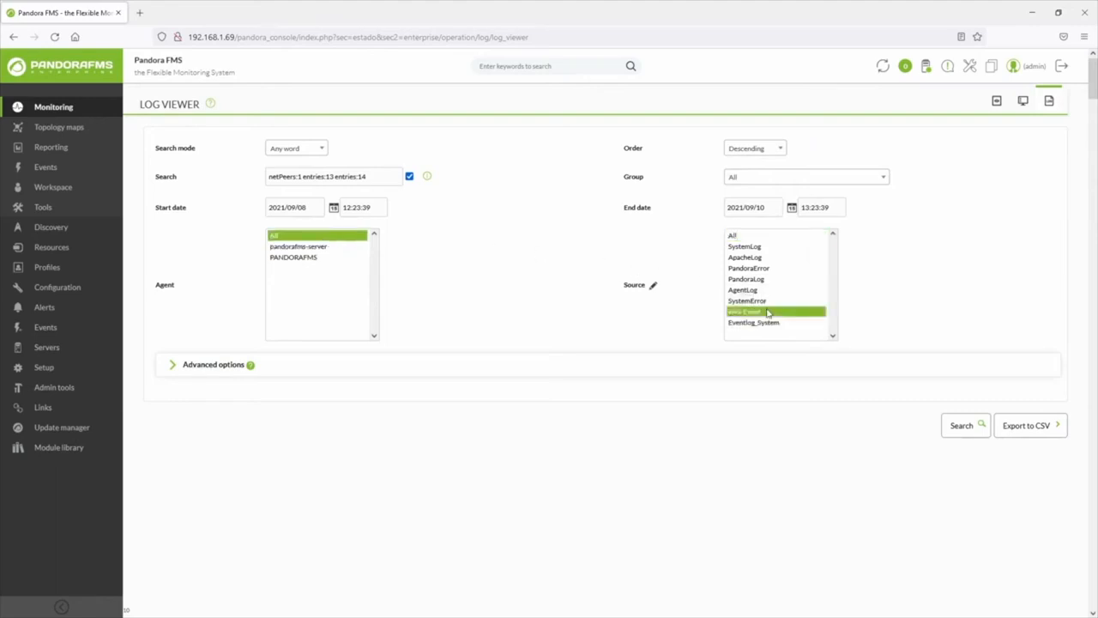
Step: Select ApacheLog as the log source, clear the search term and disable the option beside it
left_click(754, 258)
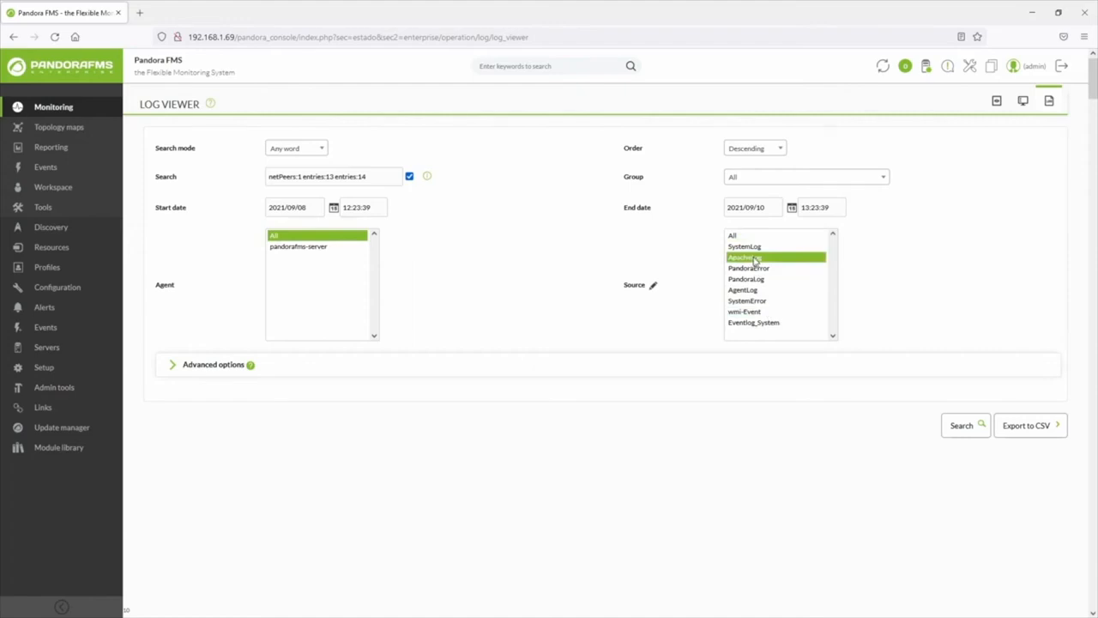
left_click(409, 175)
left_click_drag(384, 176, 226, 176)
key("BackSpace")
Step: Expand the advanced options and set the display mode to Graph log results
left_click(223, 364)
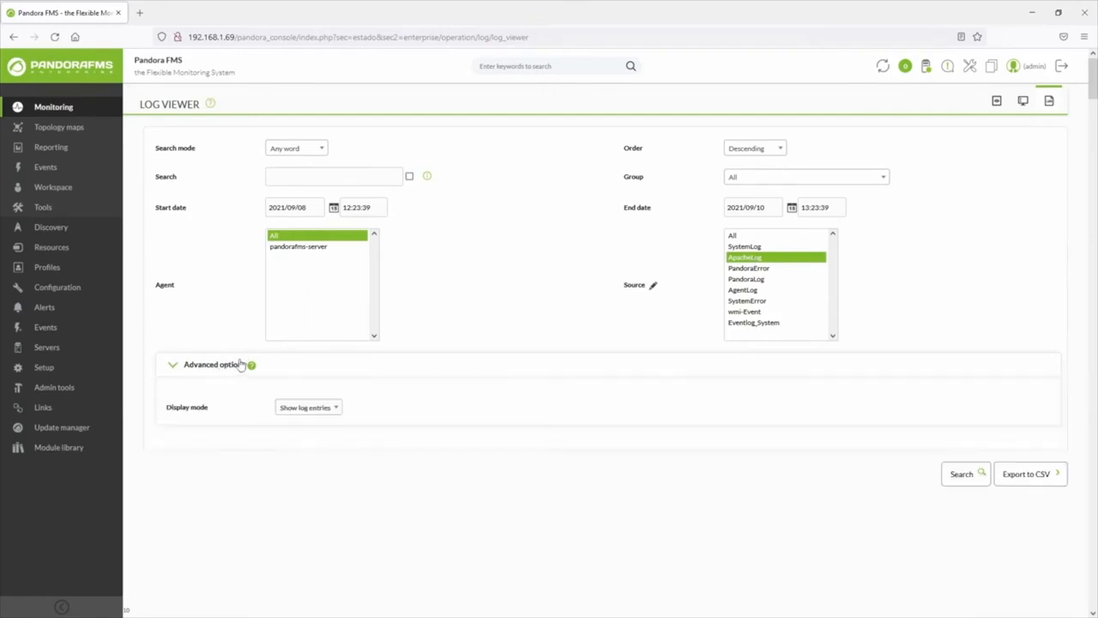
scroll(369, 368, "down", 1)
left_click(333, 355)
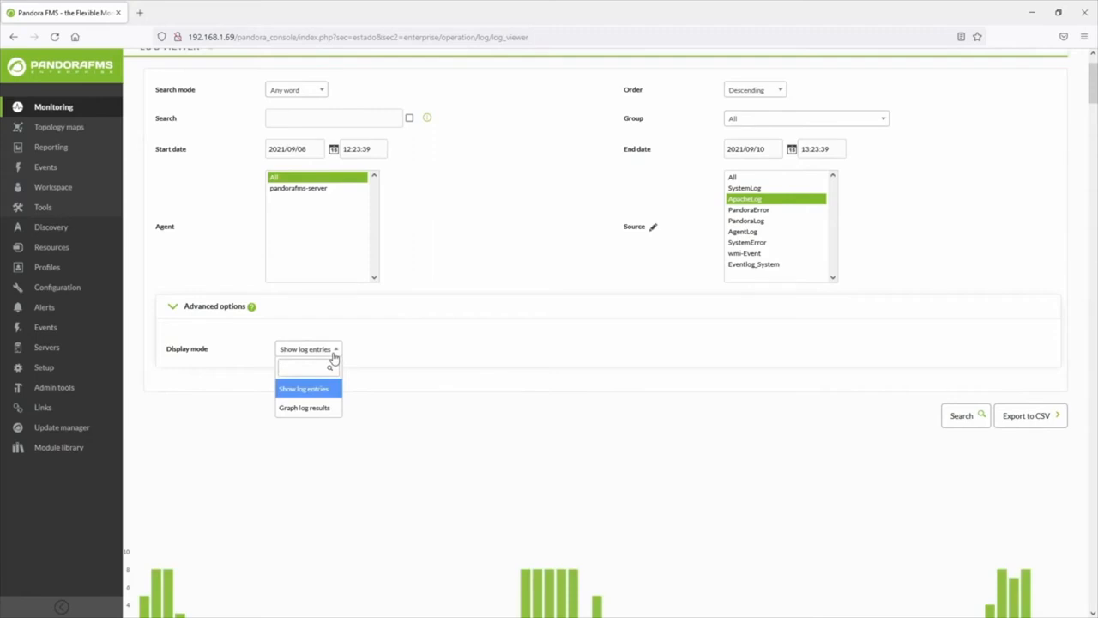
left_click(332, 408)
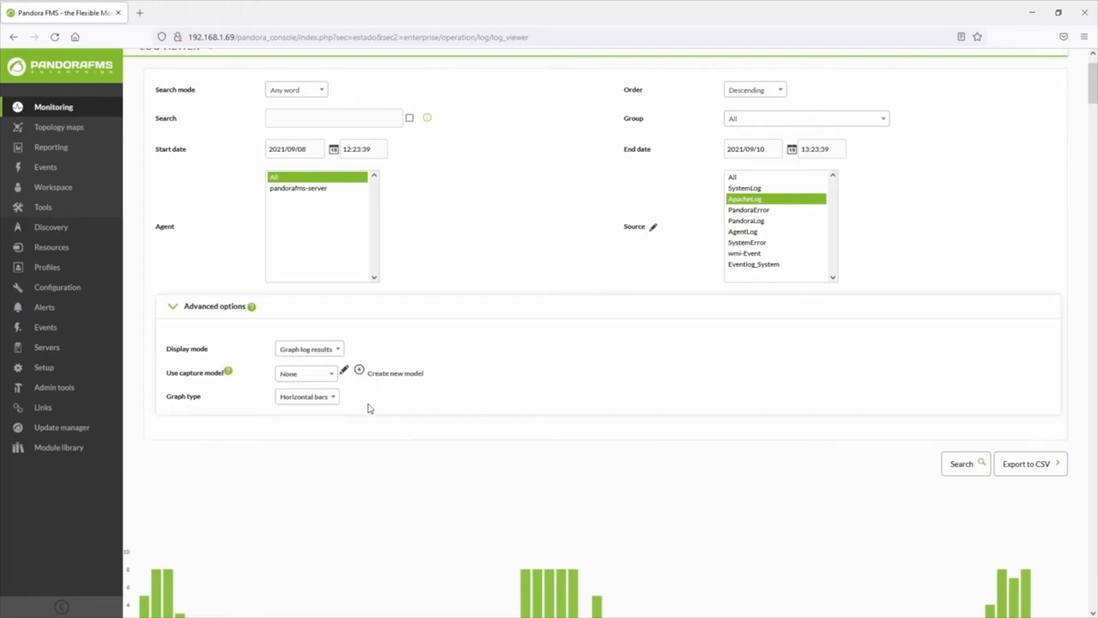
Step: Graph the log results as horizontal bars using the capture model "Apache accesses per client and status"
left_click(330, 377)
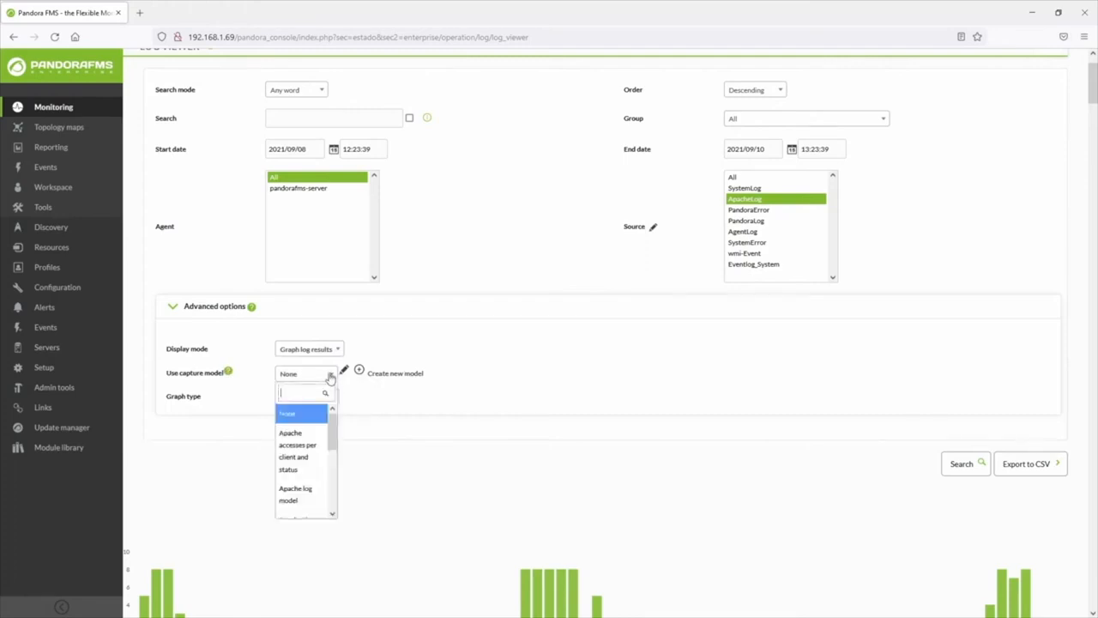
scroll(351, 394, "down", 1)
mouse_move(337, 380)
left_mouse_down()
mouse_move(339, 441)
mouse_move(338, 376)
left_mouse_up()
left_click(318, 394)
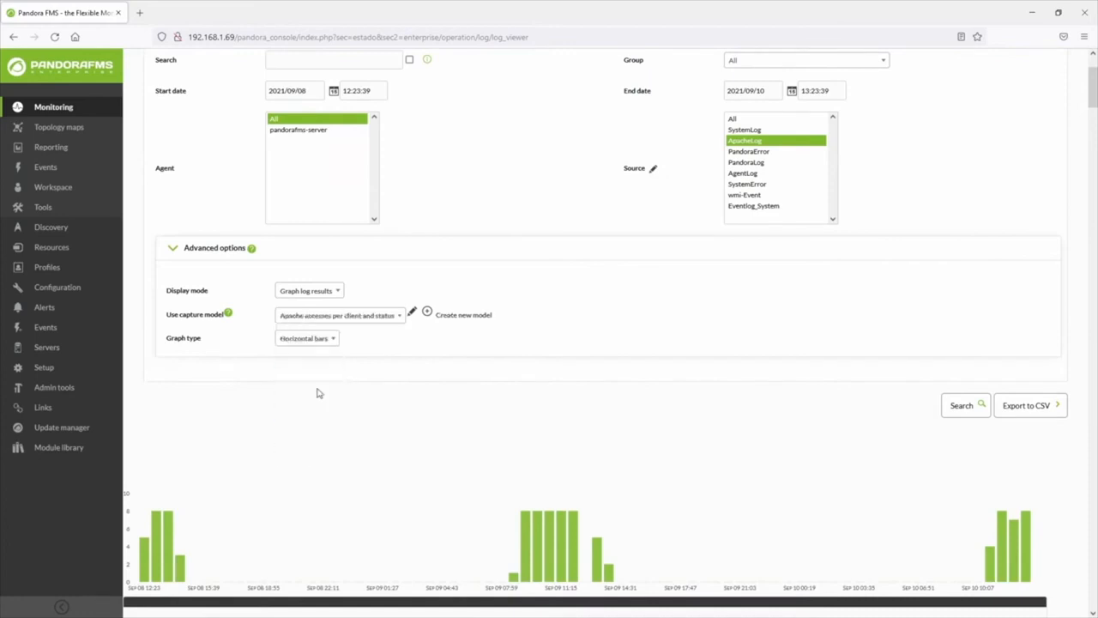
left_click(327, 346)
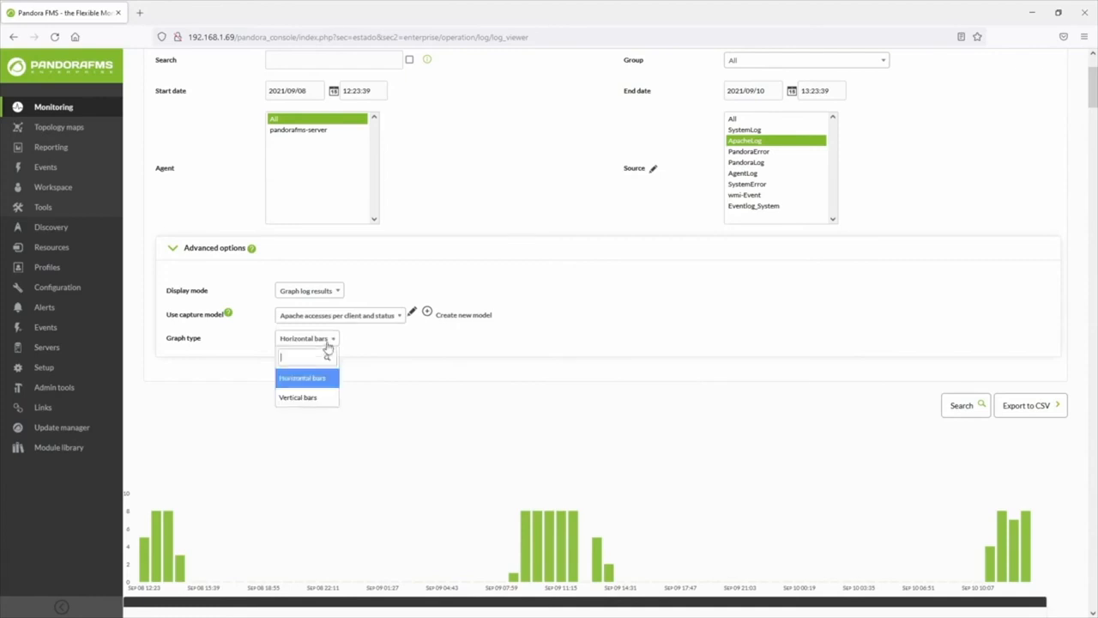
left_click(330, 378)
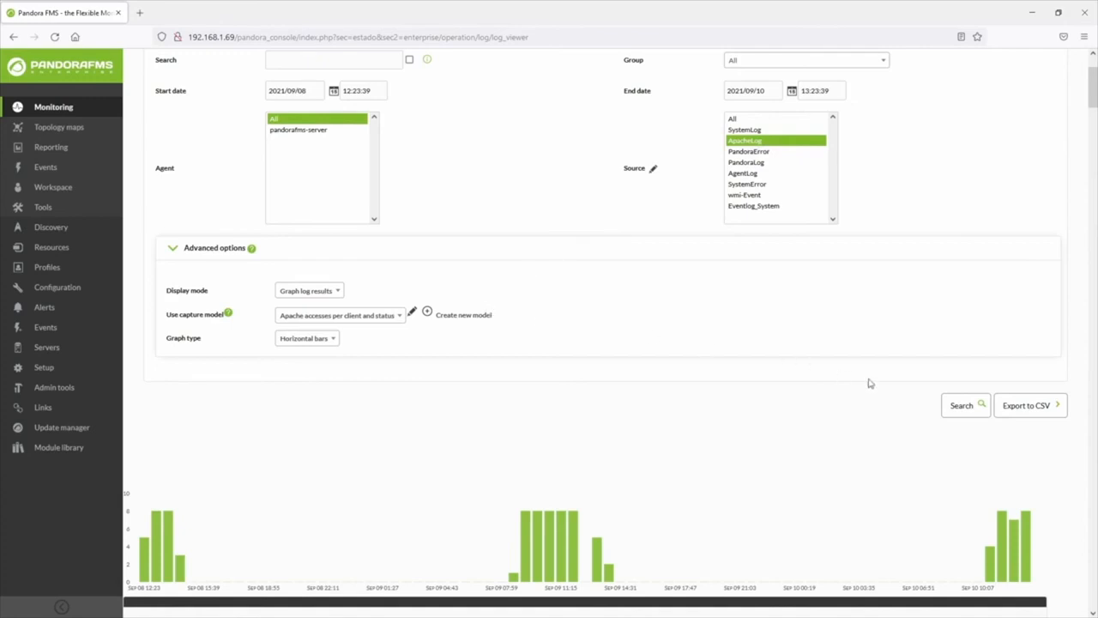
left_click(953, 405)
scroll(746, 400, "down", 3)
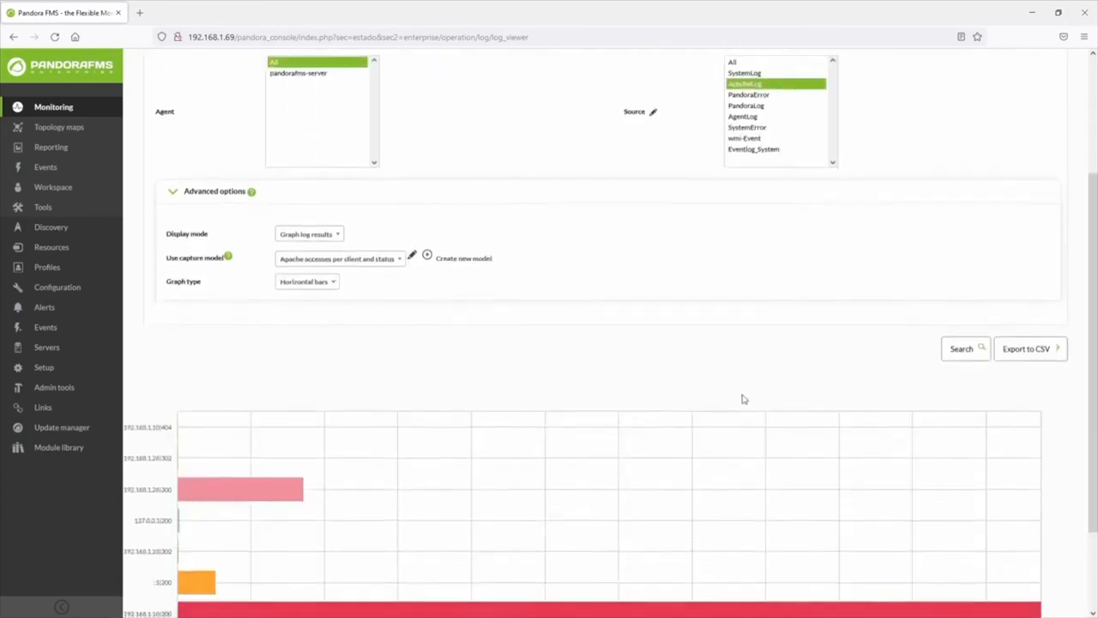
Step: Change the graph type to Vertical bars and rerun the search to redraw the graph
scroll(744, 399, "down", 1)
left_click(327, 237)
left_click(315, 286)
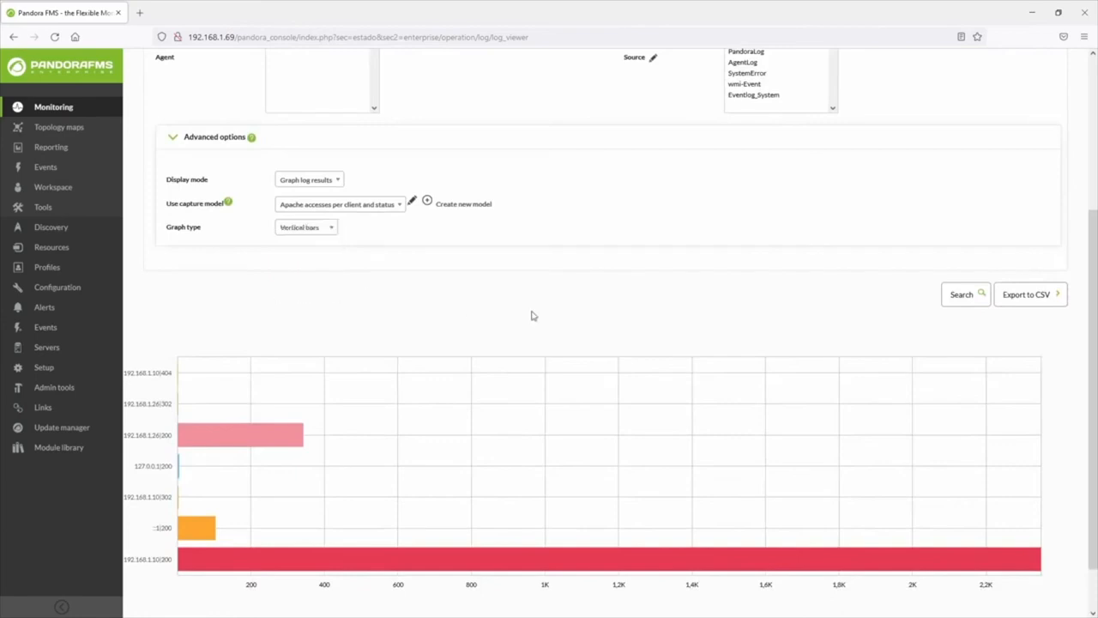
left_click(960, 298)
scroll(793, 382, "down", 5)
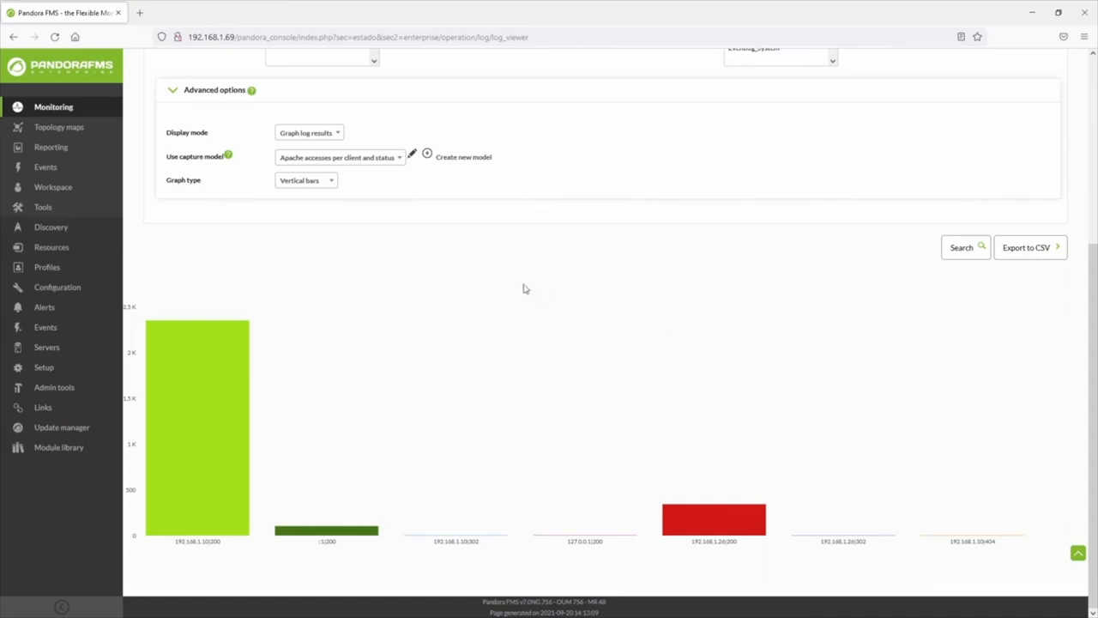
Step: Switch the capture model to Apache log model and rerun the search to graph its results
left_click(331, 134)
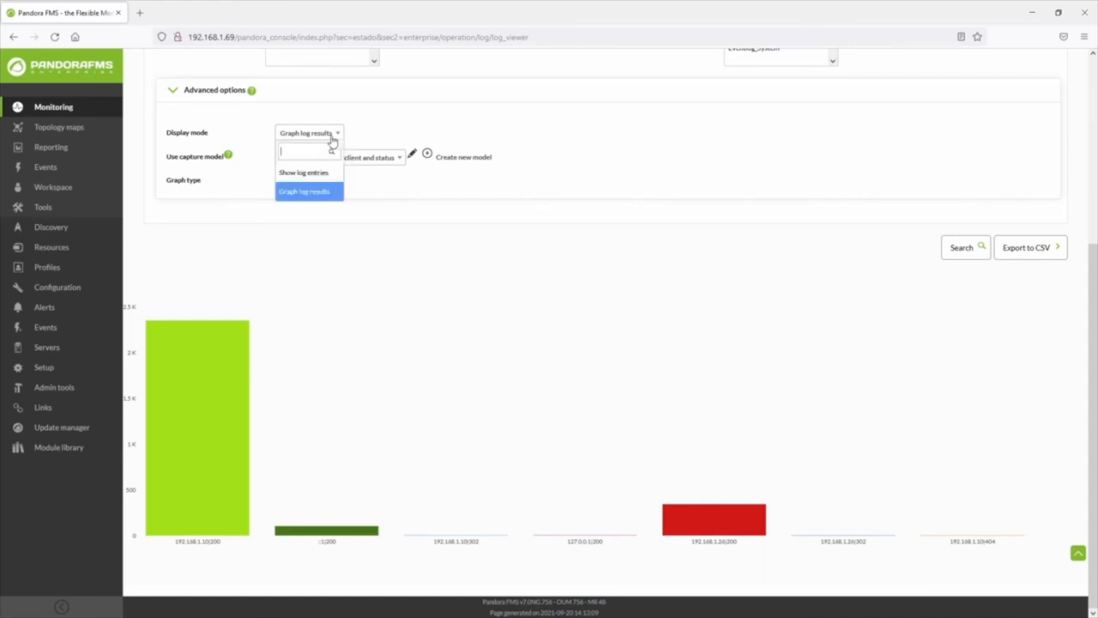
left_click(332, 137)
left_click(335, 157)
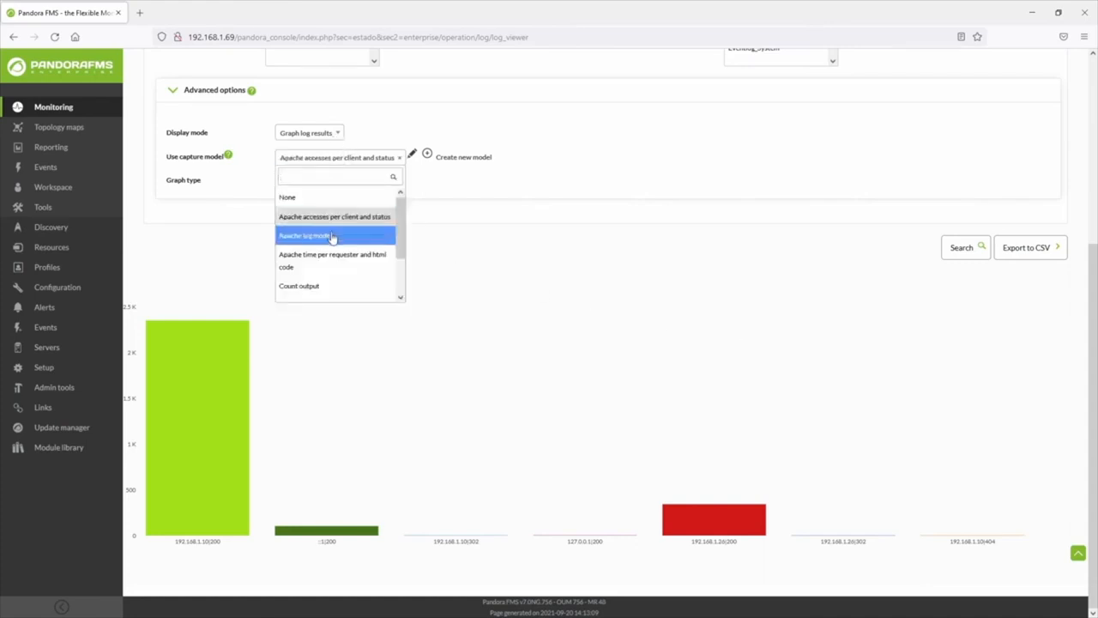
left_click(332, 237)
left_click(972, 248)
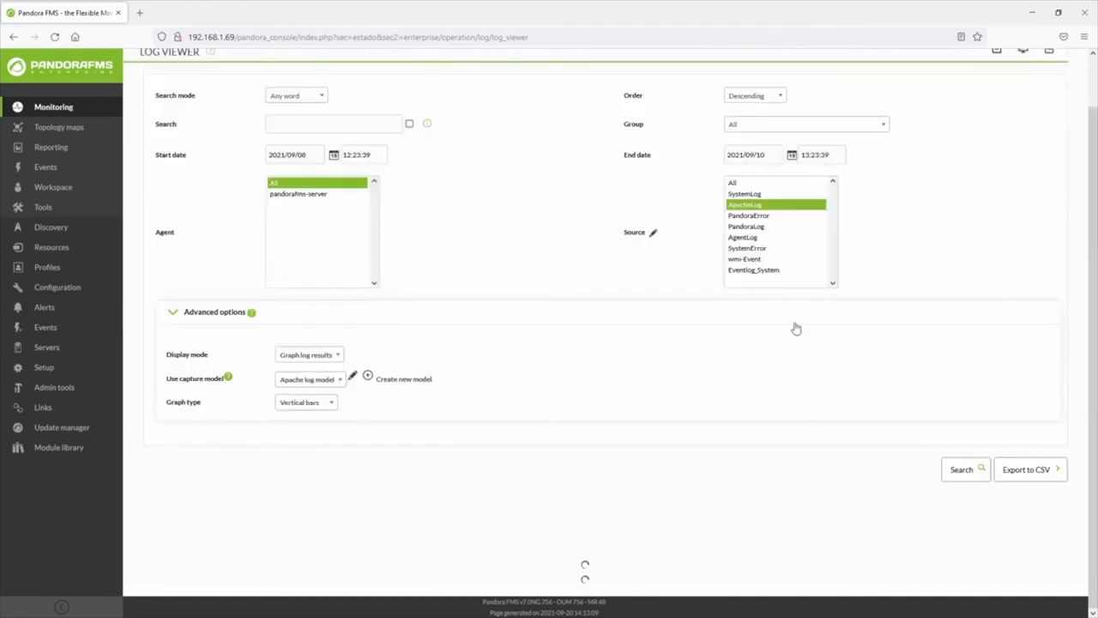
scroll(797, 325, "down", 5)
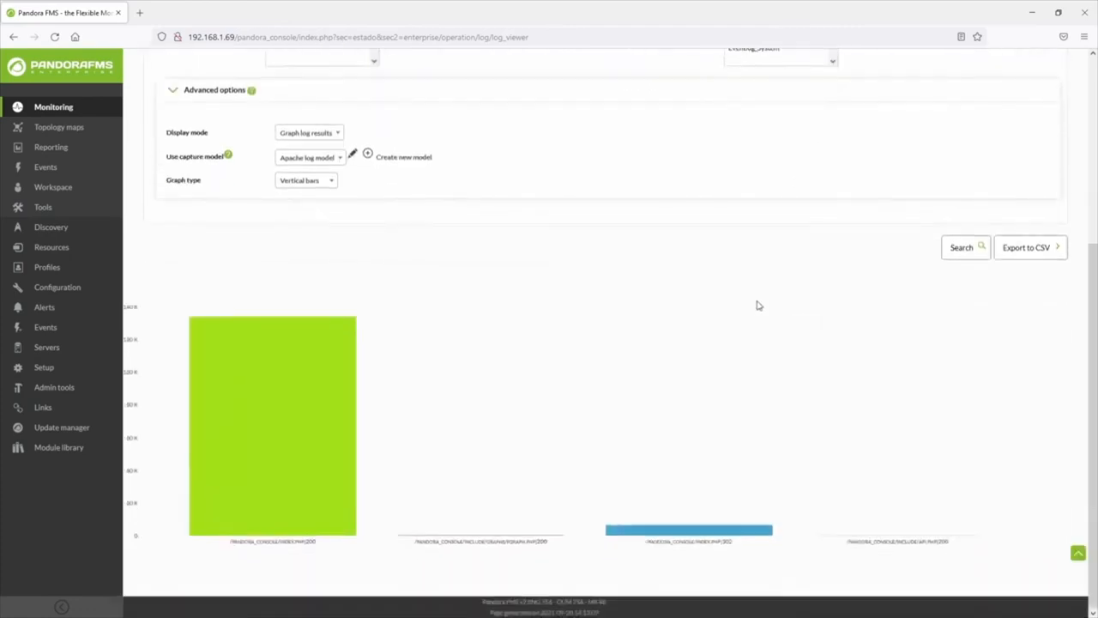
Step: Set the graph type to Horizontal bars for the Apache log model and rerun the search
left_click(325, 182)
left_click(304, 220)
left_click(965, 249)
scroll(770, 343, "down", 3)
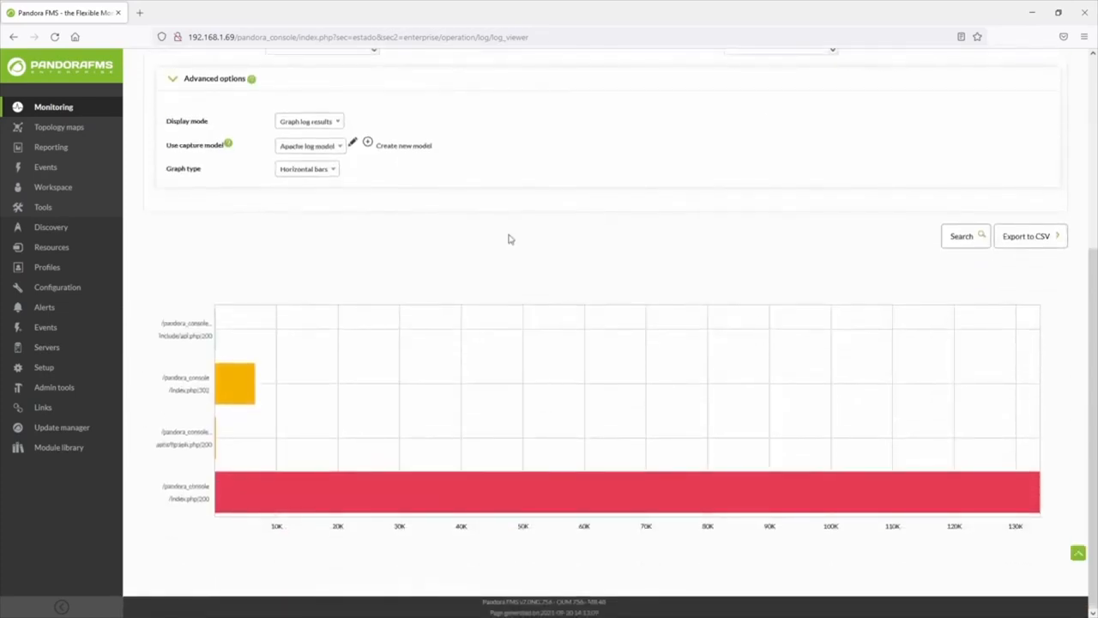
Step: View the form for adding a capture model, close it, and open the Apache log model for editing
left_click(367, 142)
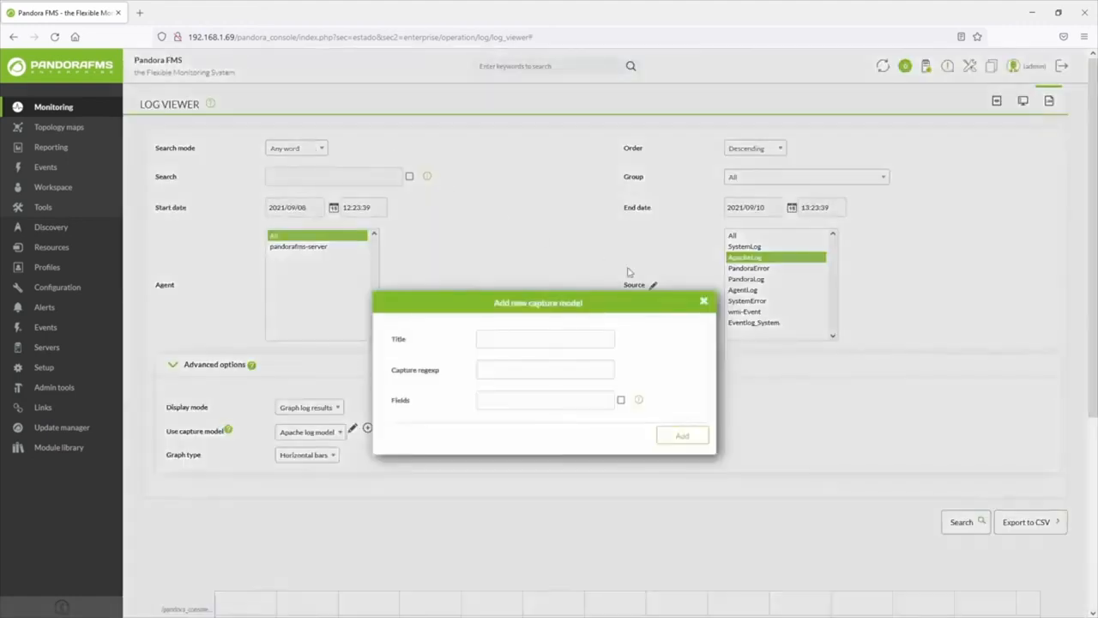
left_click(703, 300)
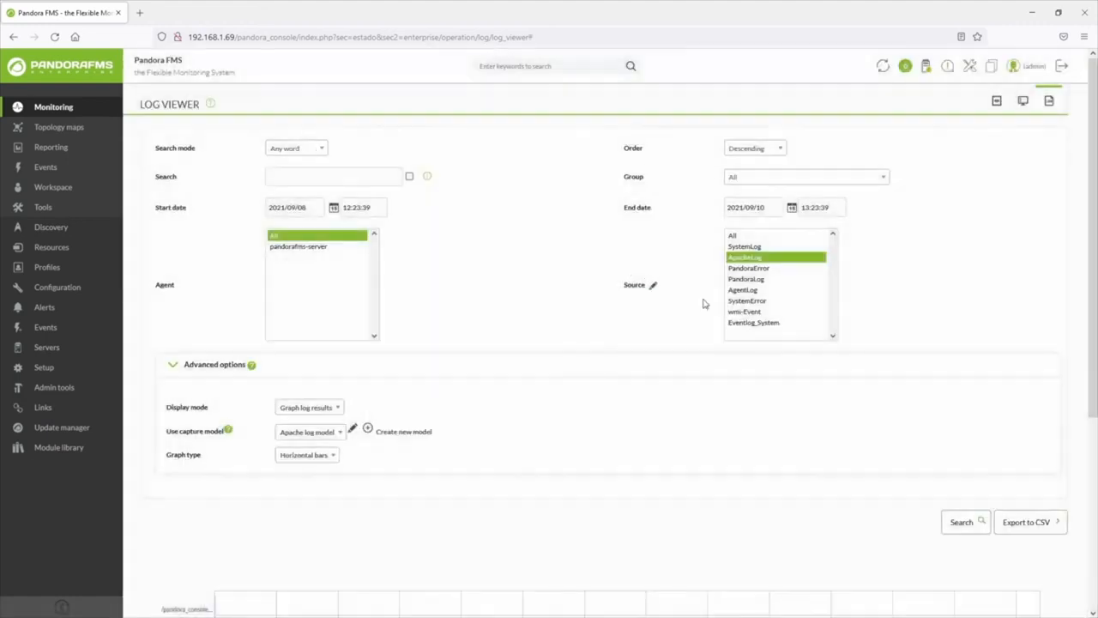
left_click(351, 429)
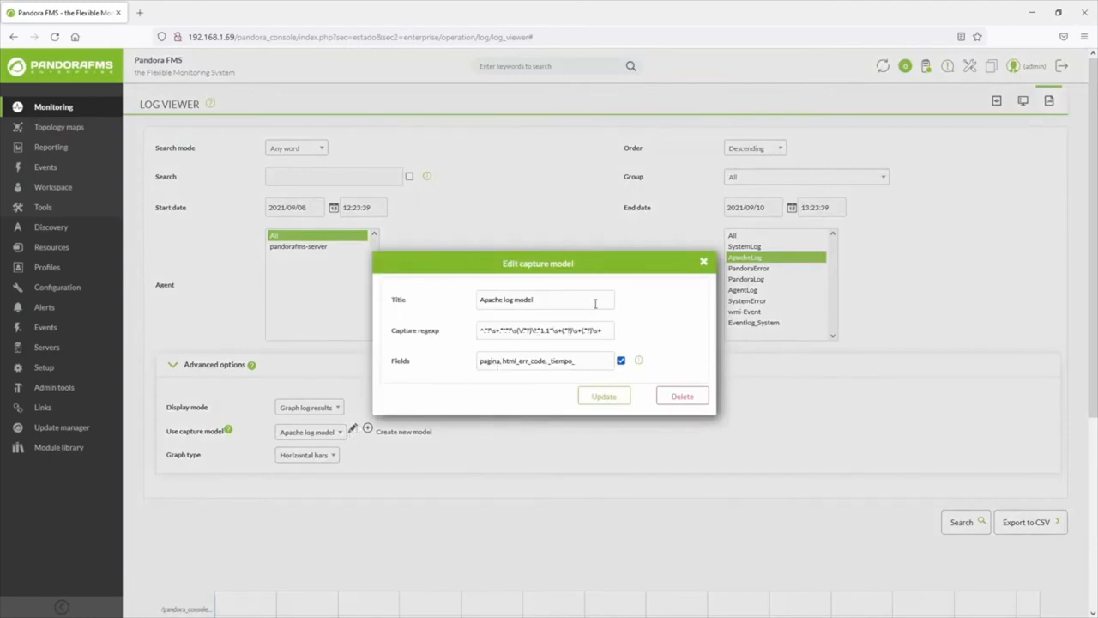